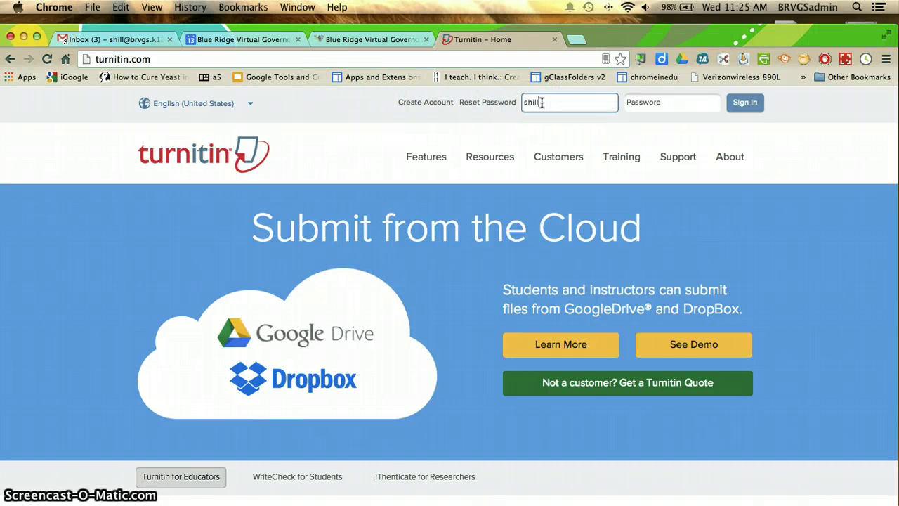
- Sign in to the Turnitin instructor account with its username and password
type("@brvgs.k1")
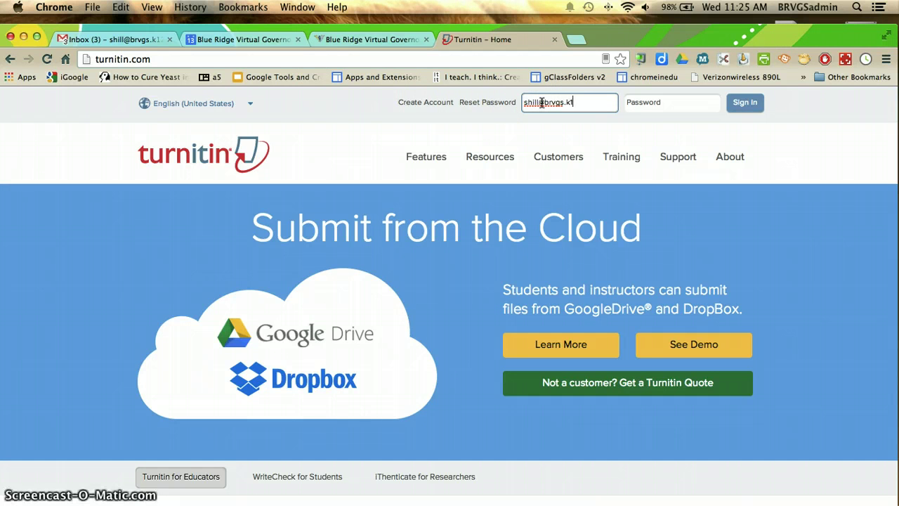
type("2.va.us")
key("Tab")
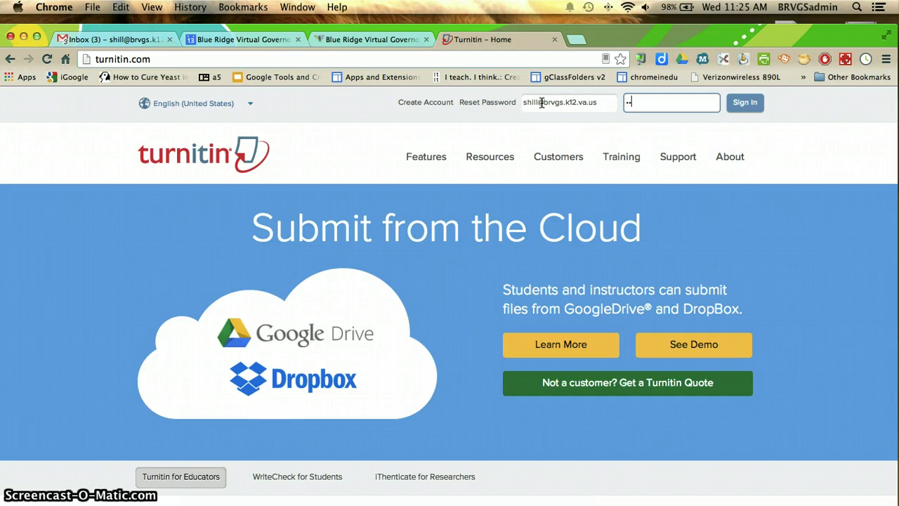
key("BackSpace")
key("BackSpace")
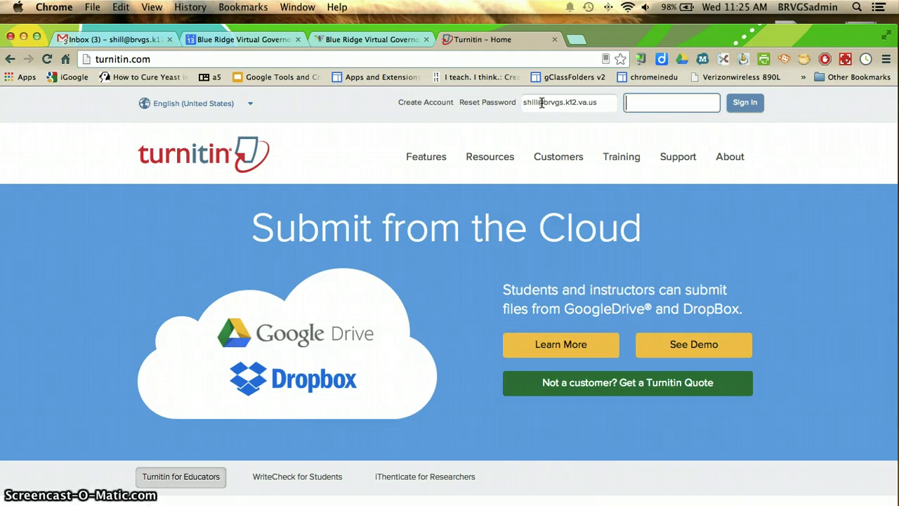
type("•")
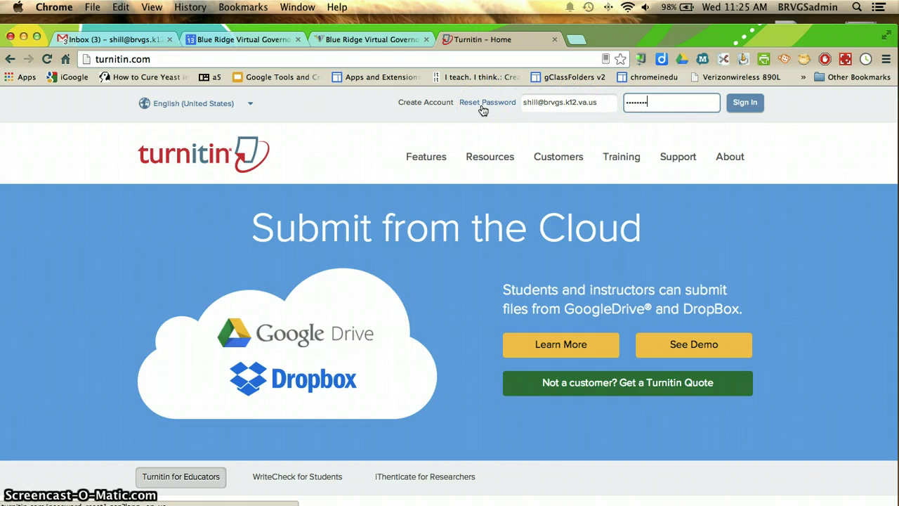
left_click(745, 104)
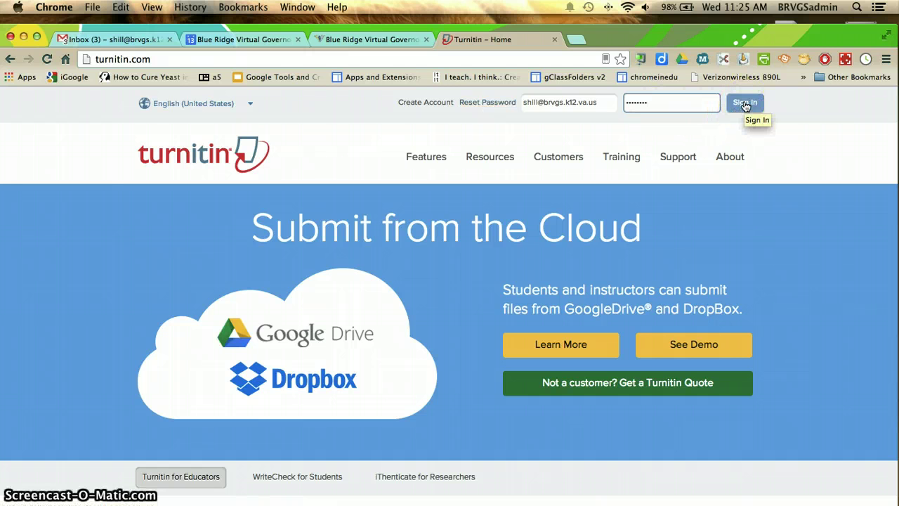
left_click(745, 104)
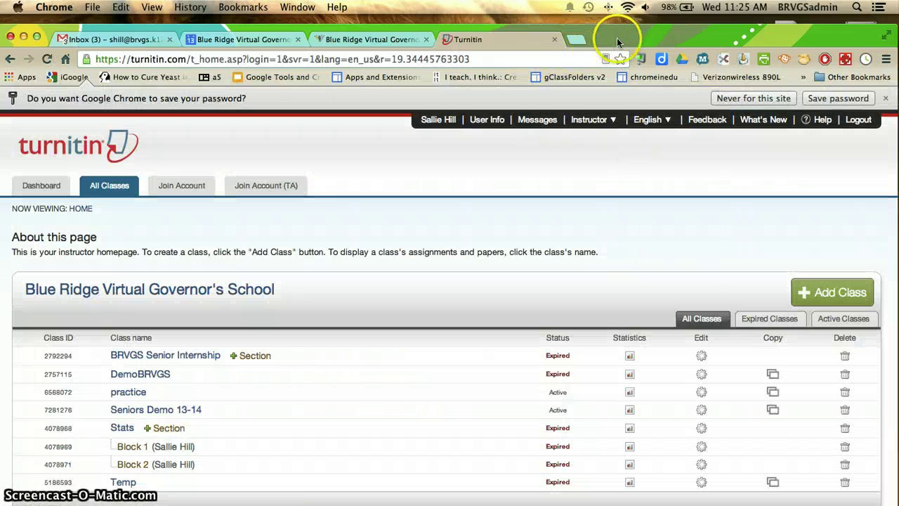
- Start a new class from the All Classes list with Add Class
left_click_drag(617, 38, 616, 30)
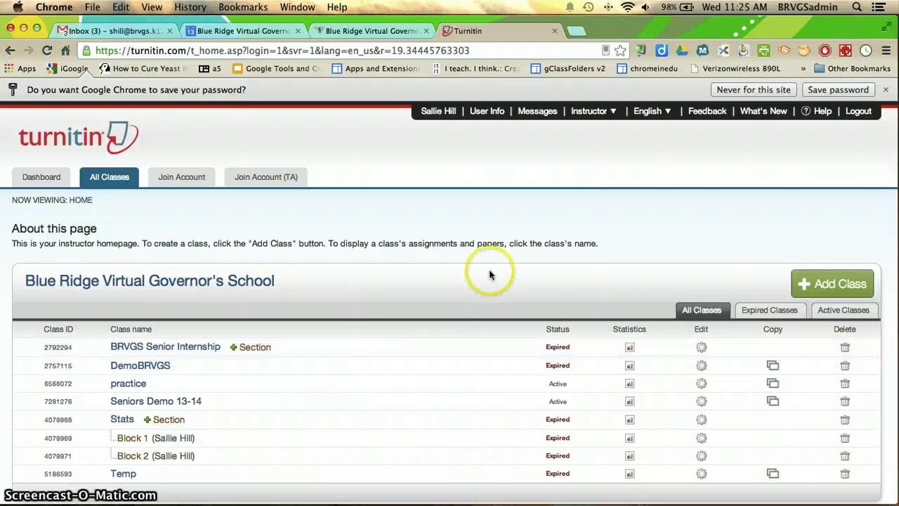
left_click(824, 283)
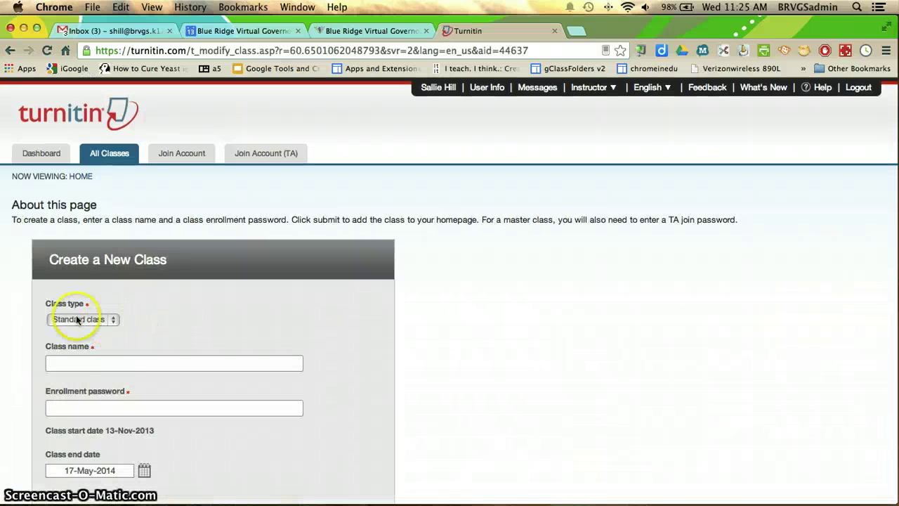
- Enter 'Ms Hill Seniors 13-14' as the class name and type the enrollment password
left_click(109, 363)
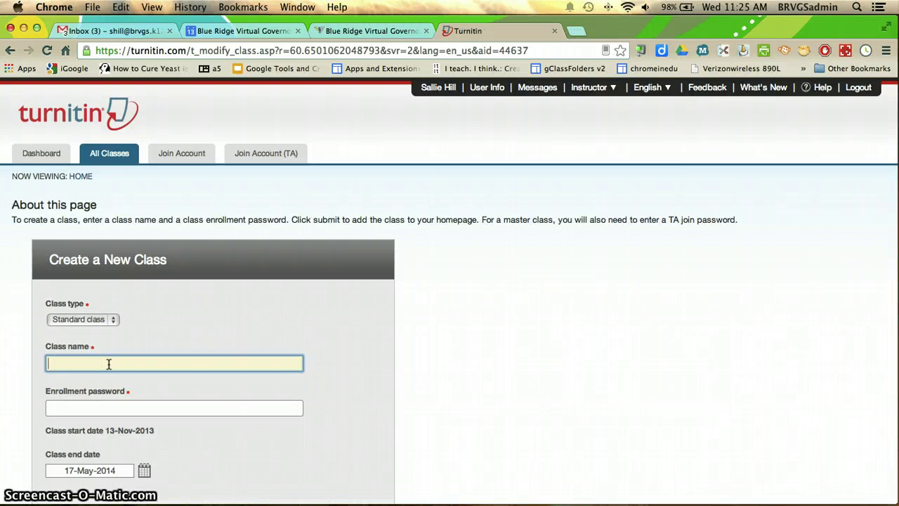
type("Ms Hill ")
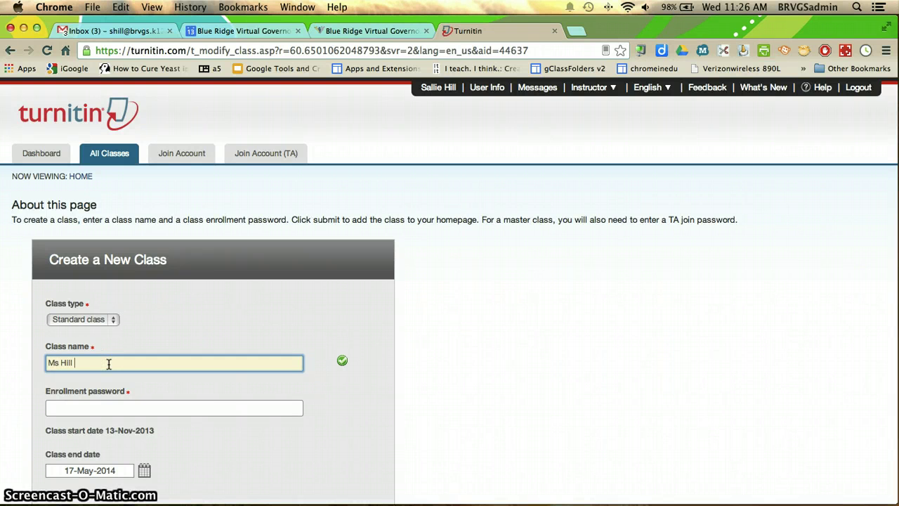
type("Senior")
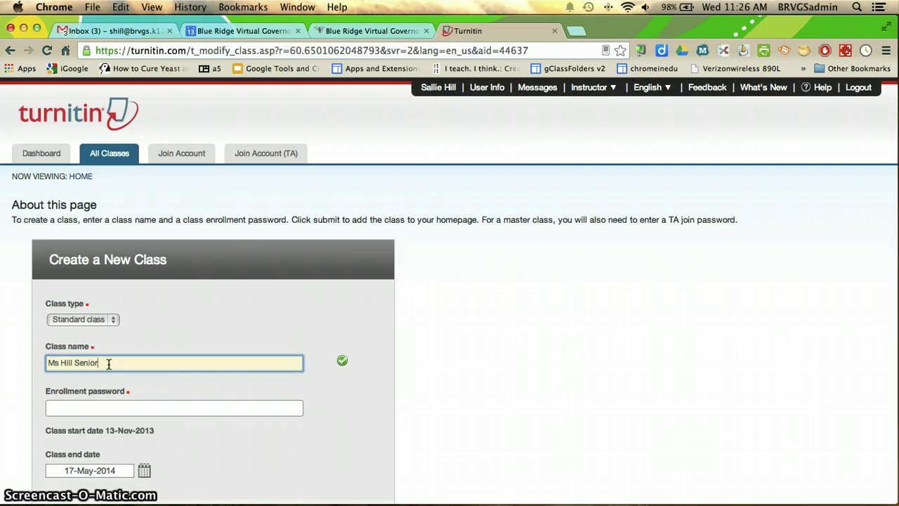
type("s 13-14")
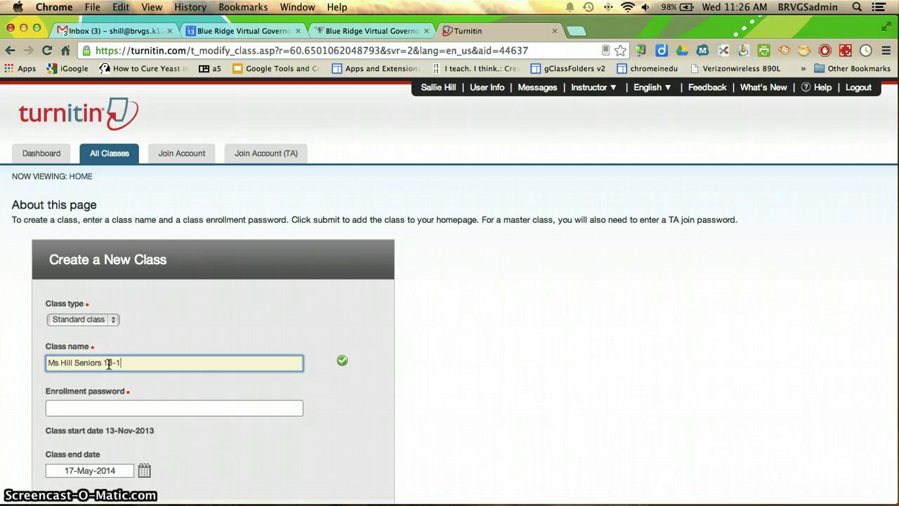
left_click(145, 411)
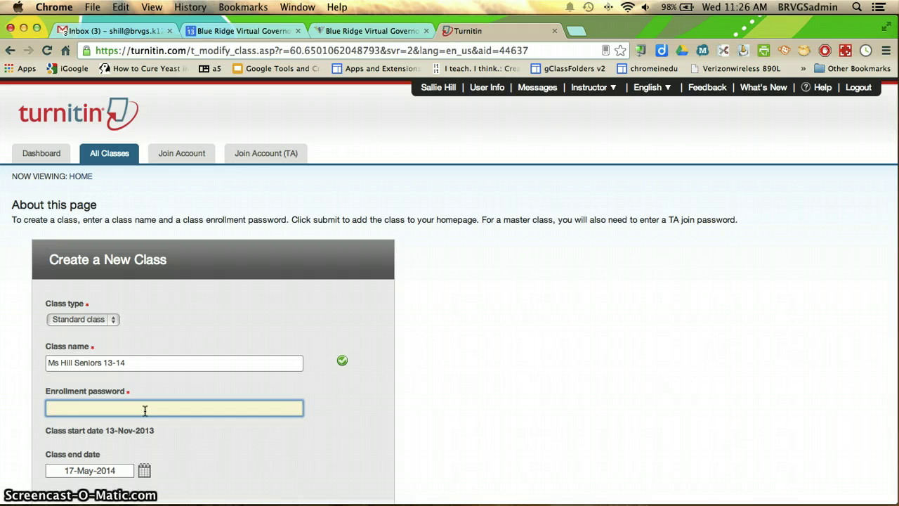
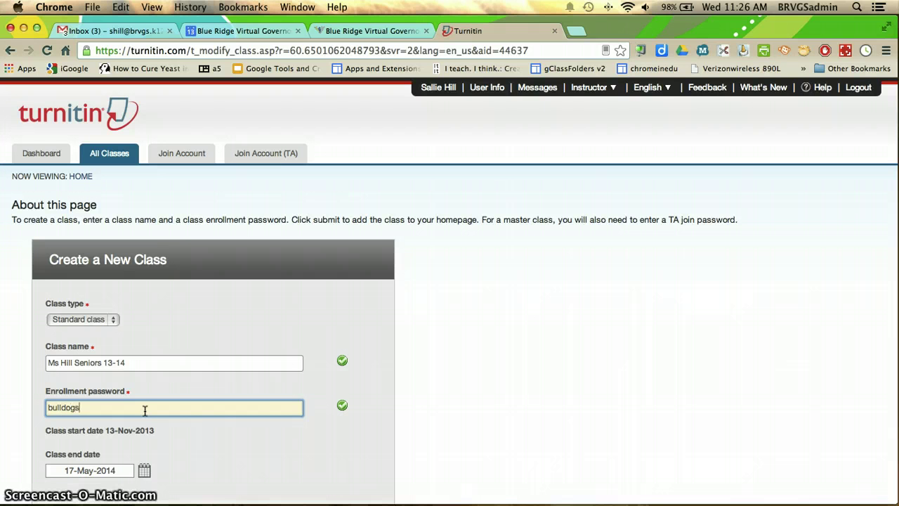
scroll(220, 436, "down", 3)
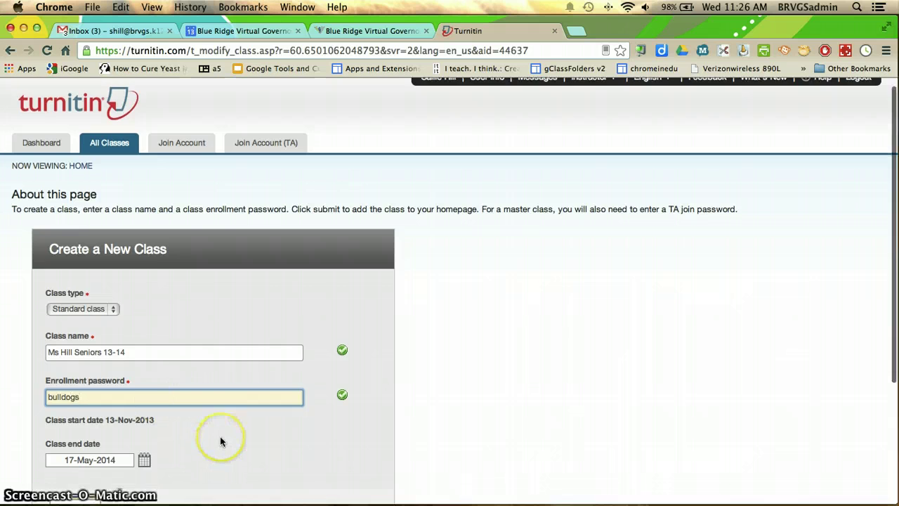
scroll(187, 440, "down", 3)
- Pick 30 June 2014 as the class end date and submit the new class
left_click(144, 321)
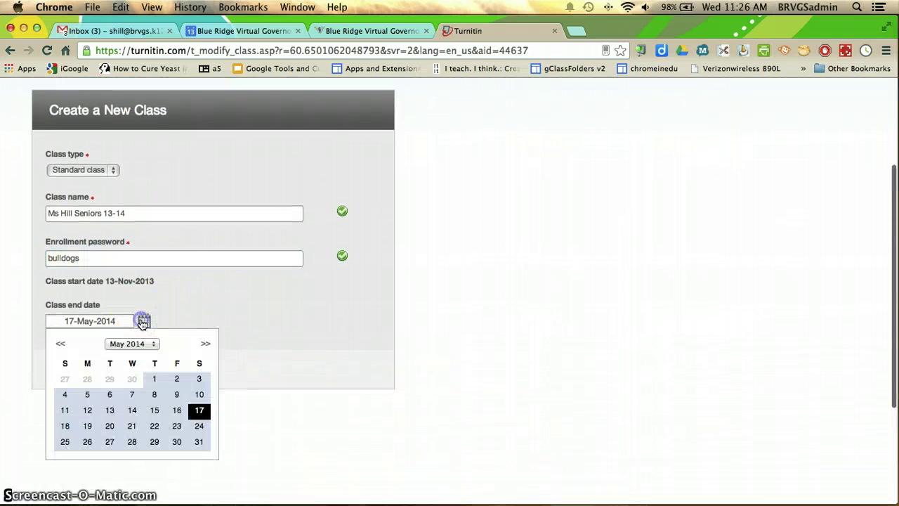
left_click(147, 344)
left_click(133, 354)
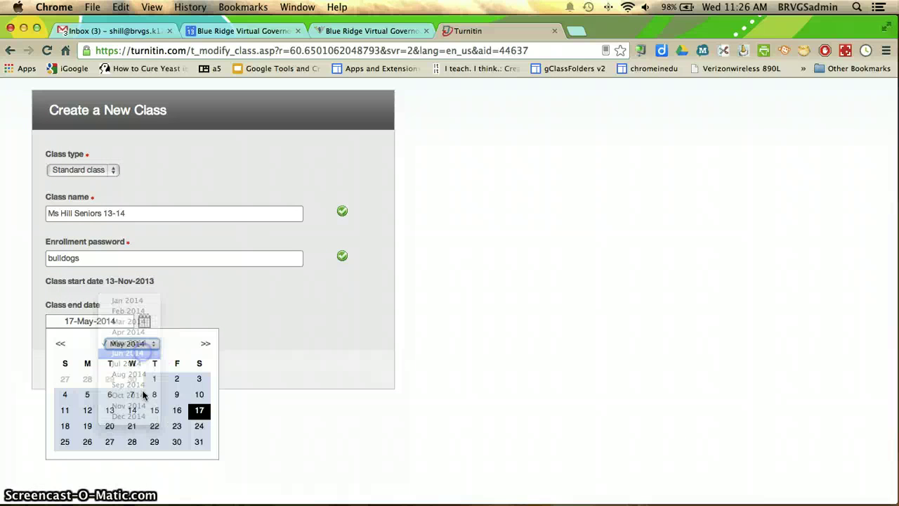
left_click(95, 443)
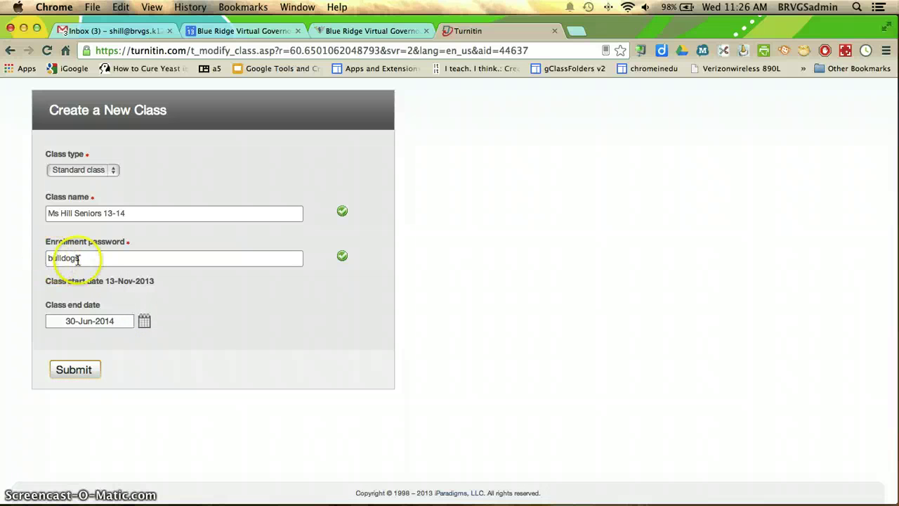
left_click(75, 371)
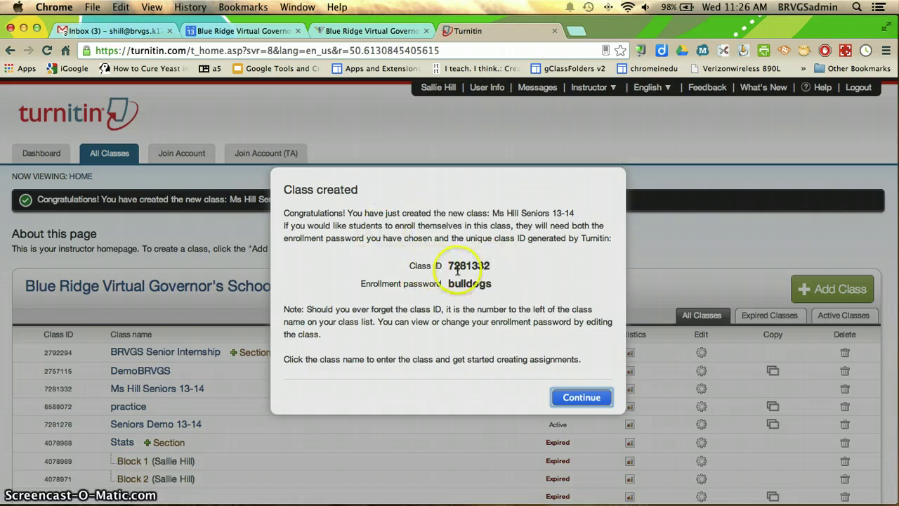
- Dismiss the class-created confirmation, open Ms Hill Seniors 13-14, and add an assignment
left_click_drag(448, 264, 493, 265)
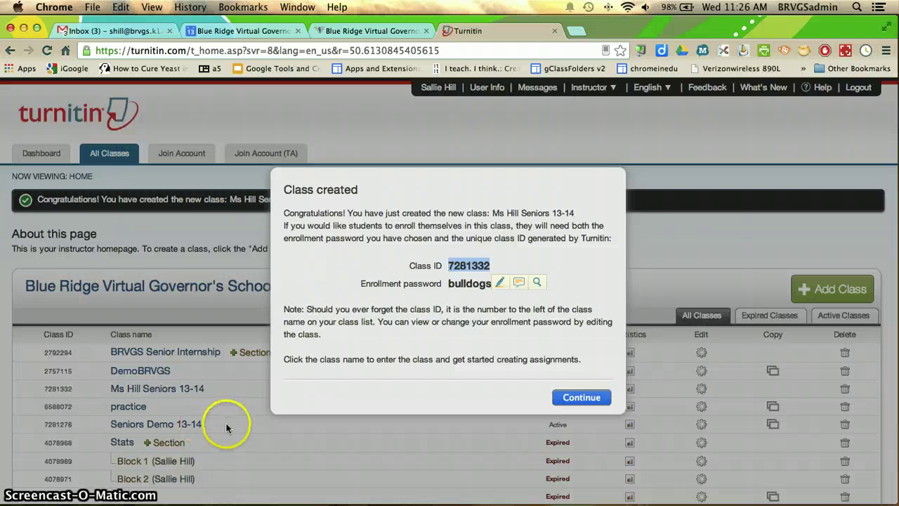
left_click(43, 390)
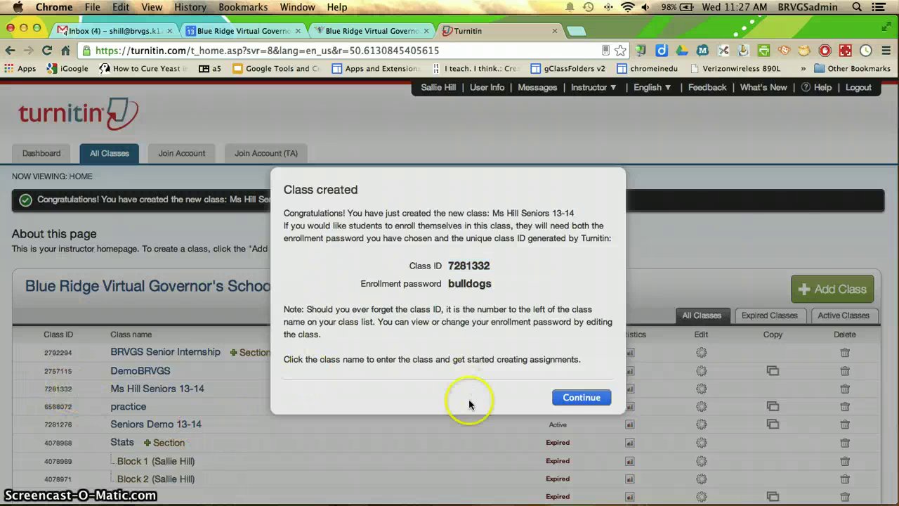
left_click(575, 398)
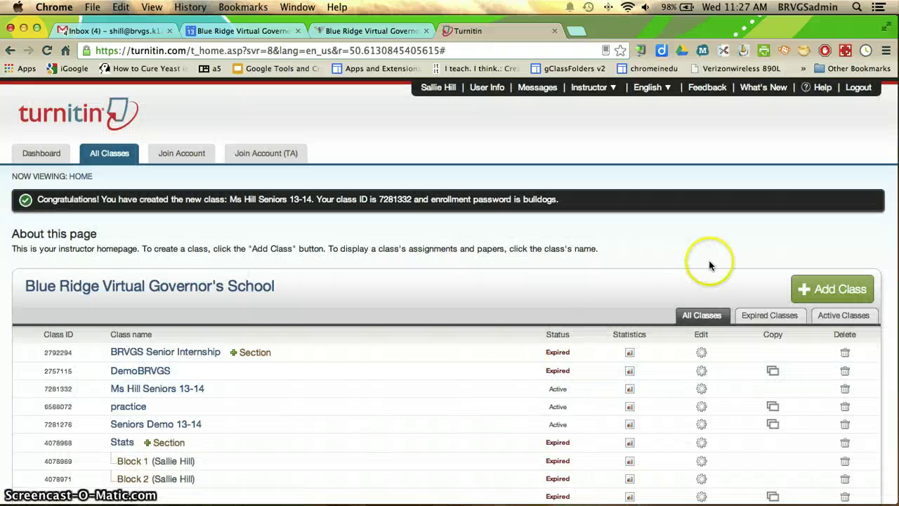
left_click(135, 390)
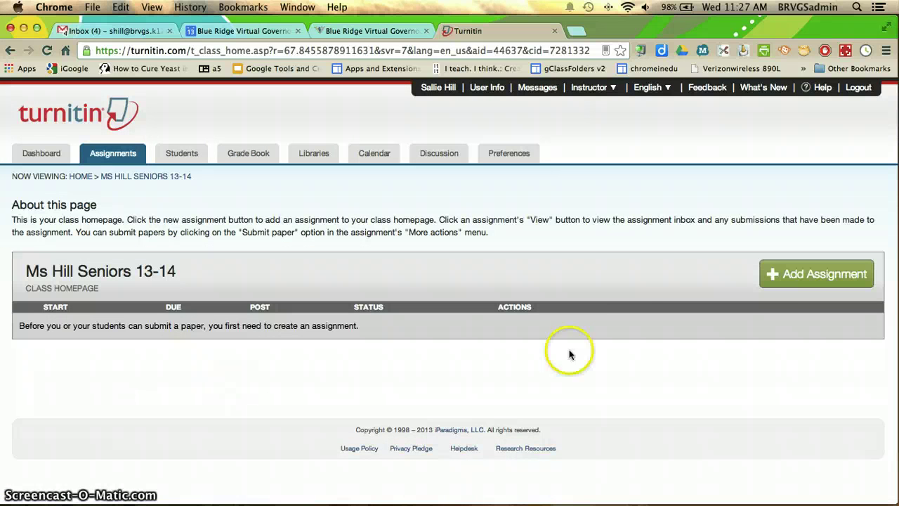
left_click(814, 277)
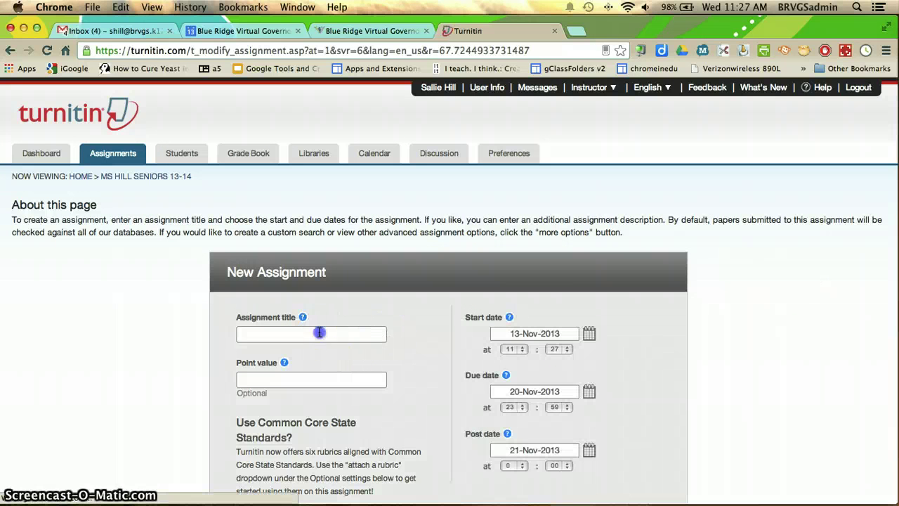
- Enter 'Senior paper' as the assignment title
left_click(318, 334)
type("Senior ")
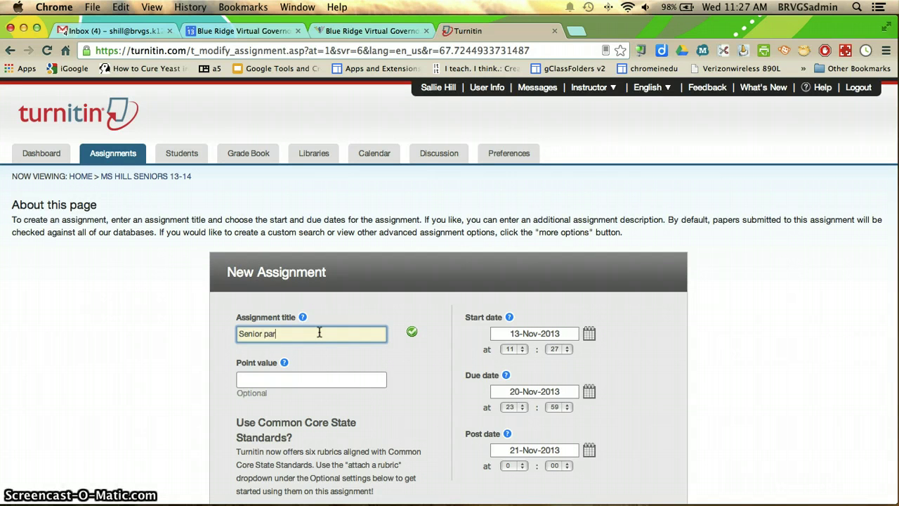
type("paper")
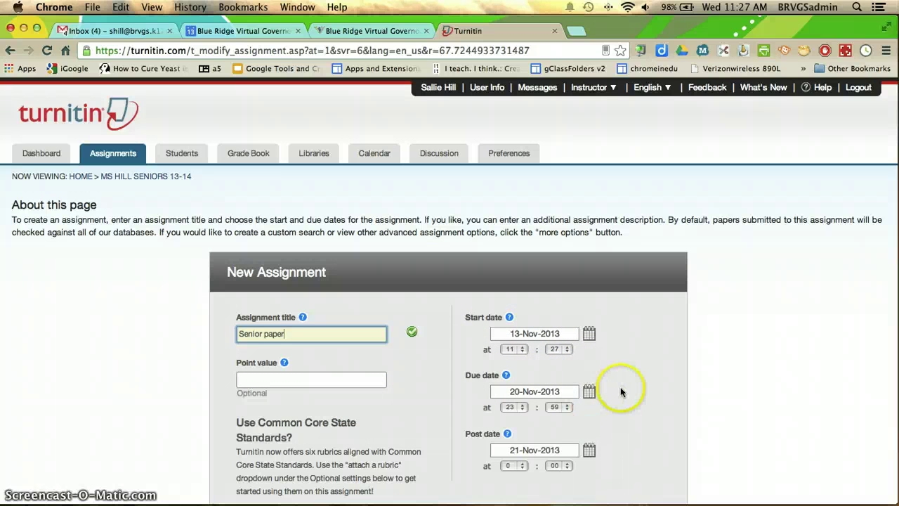
scroll(625, 390, "down", 4)
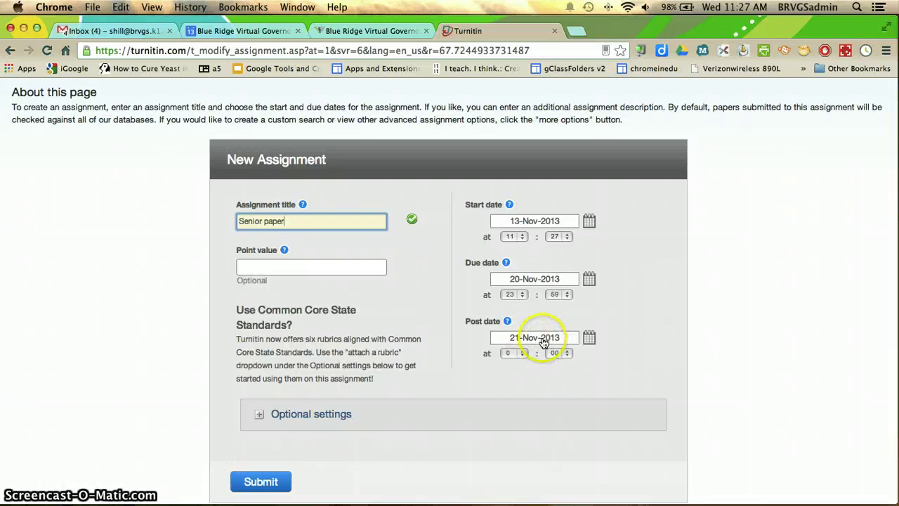
left_click(304, 418)
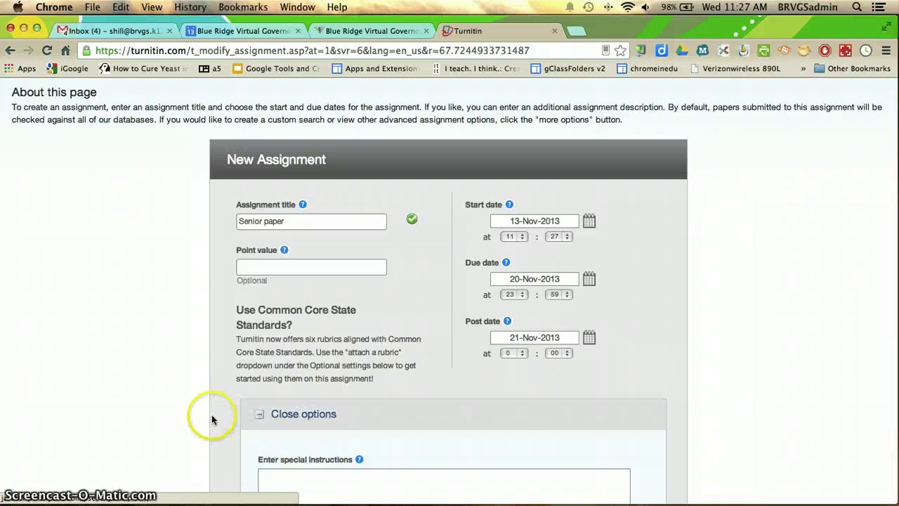
scroll(221, 419, "up", 3)
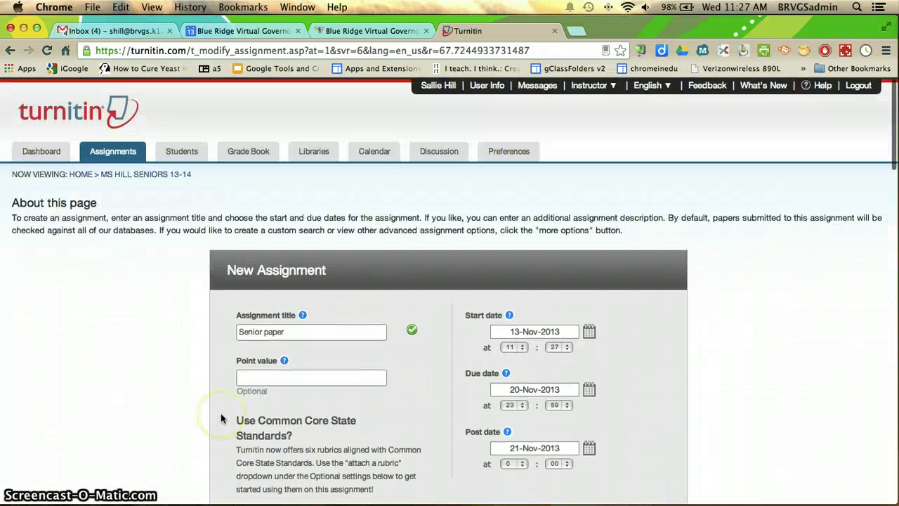
scroll(221, 418, "down", 4)
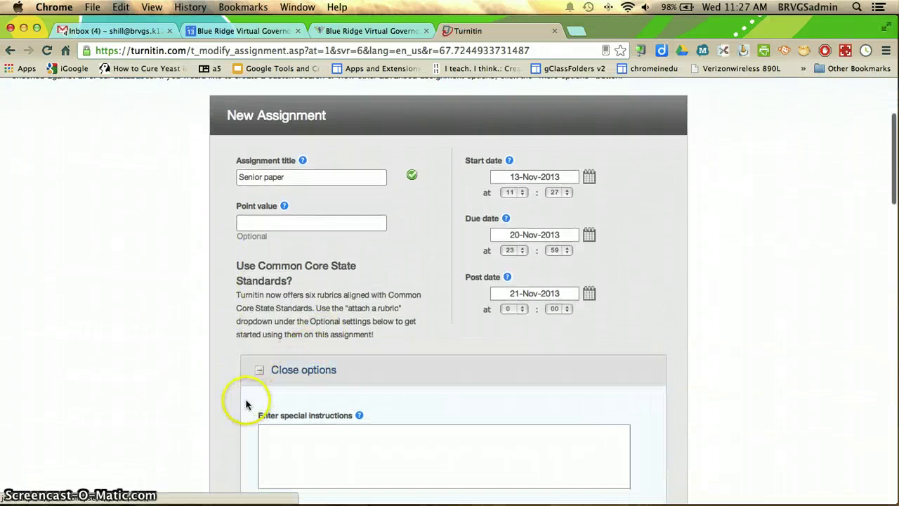
scroll(243, 403, "down", 4)
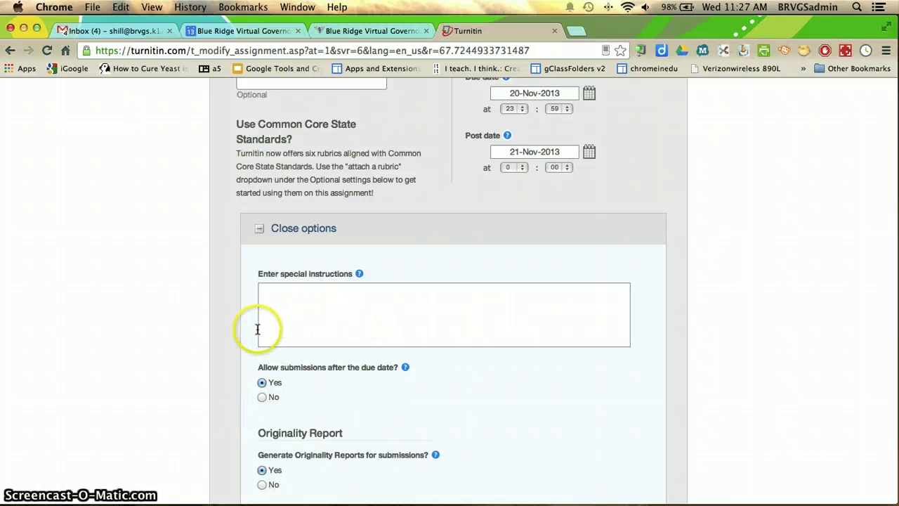
scroll(237, 351, "down", 2)
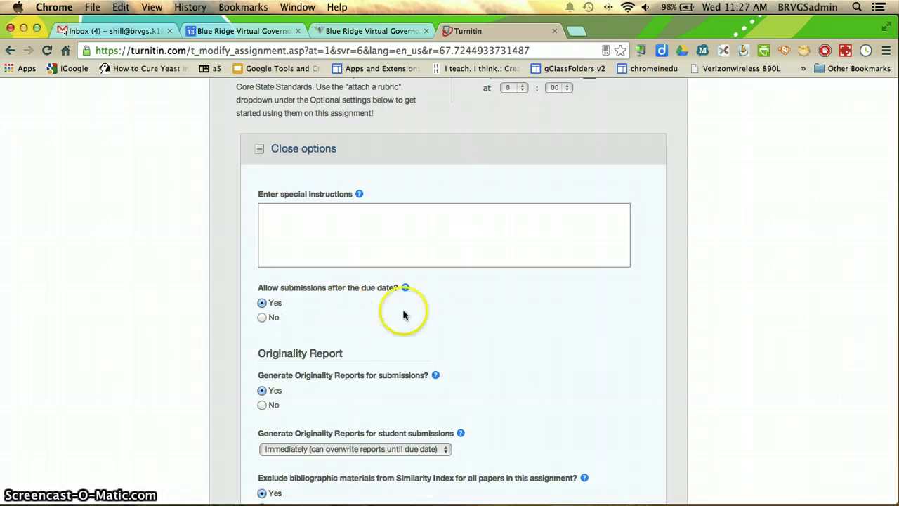
scroll(469, 318, "down", 2)
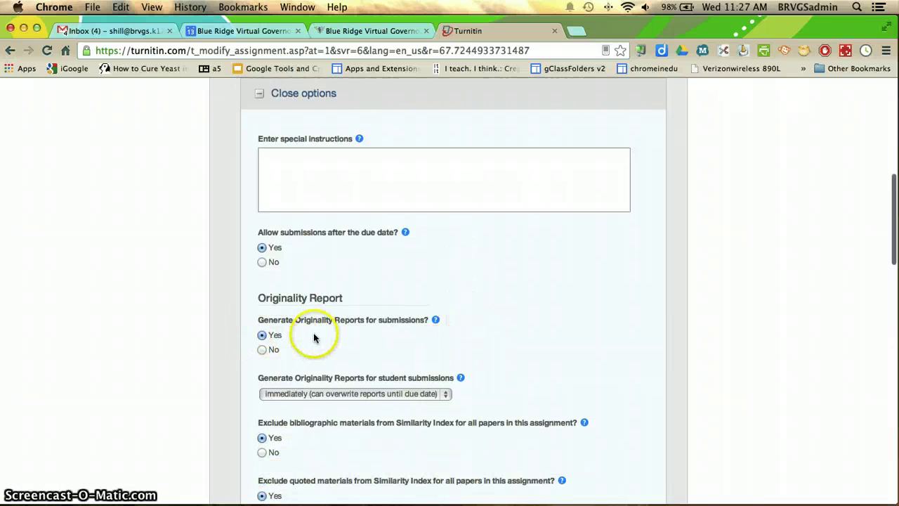
scroll(498, 342, "down", 3)
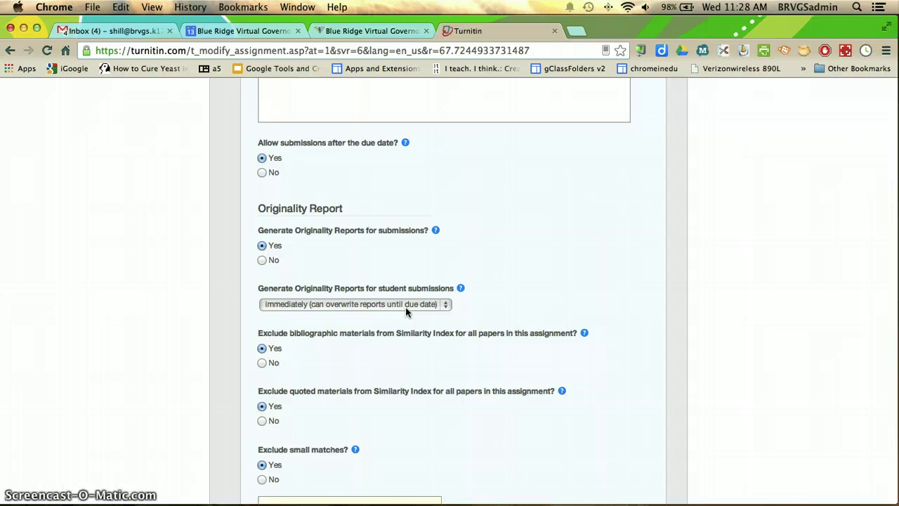
left_click(419, 307)
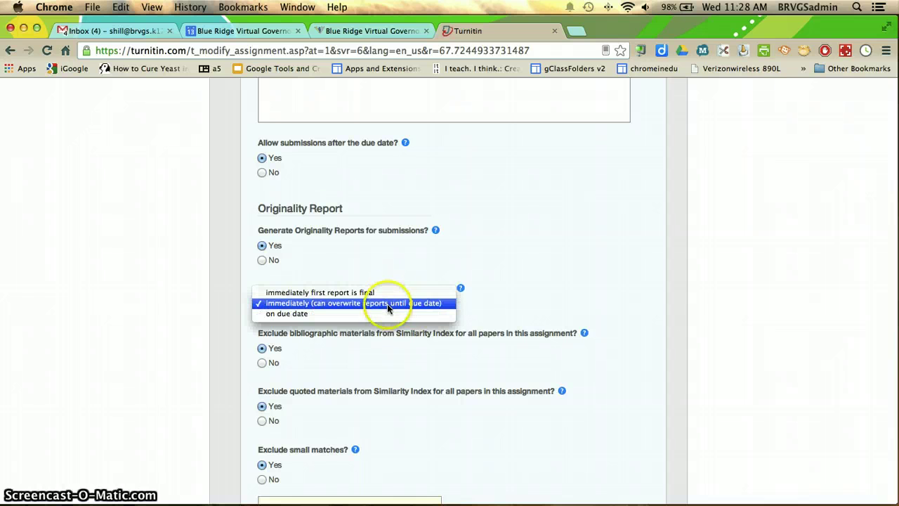
left_click(387, 303)
scroll(453, 366, "down", 2)
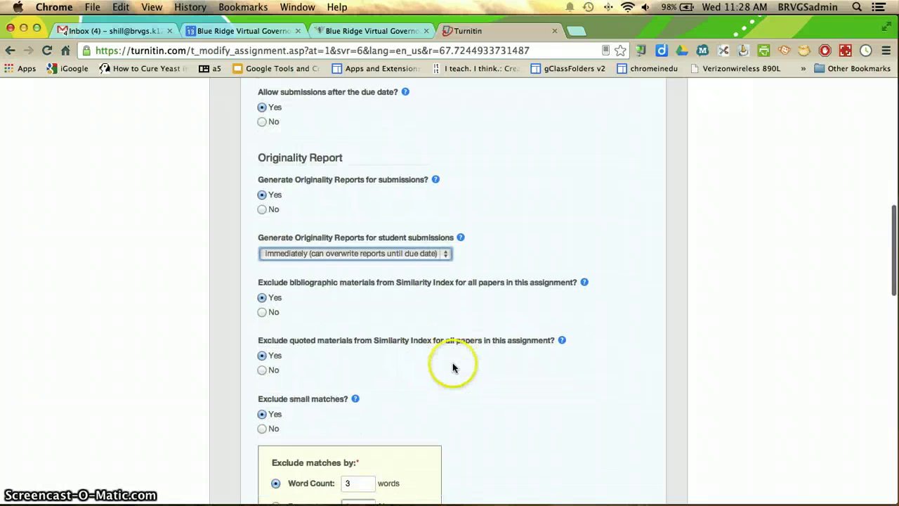
scroll(453, 365, "down", 3)
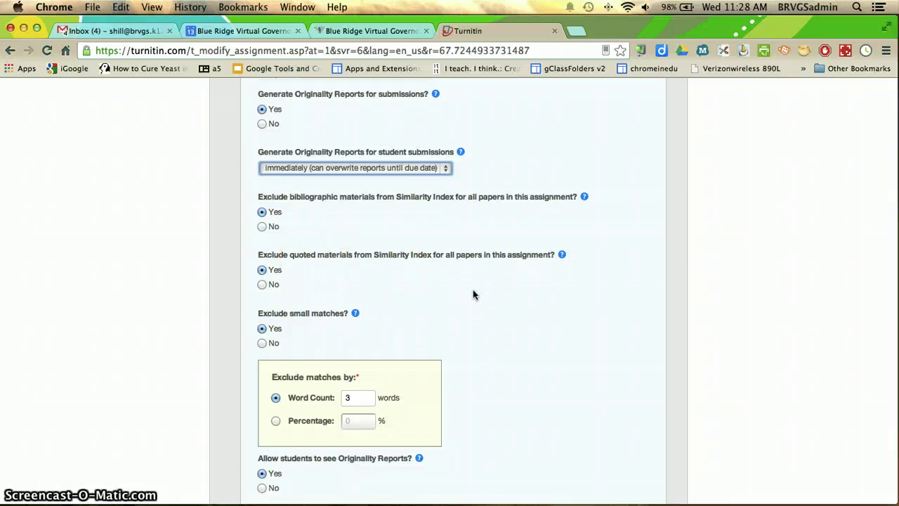
scroll(472, 294, "down", 2)
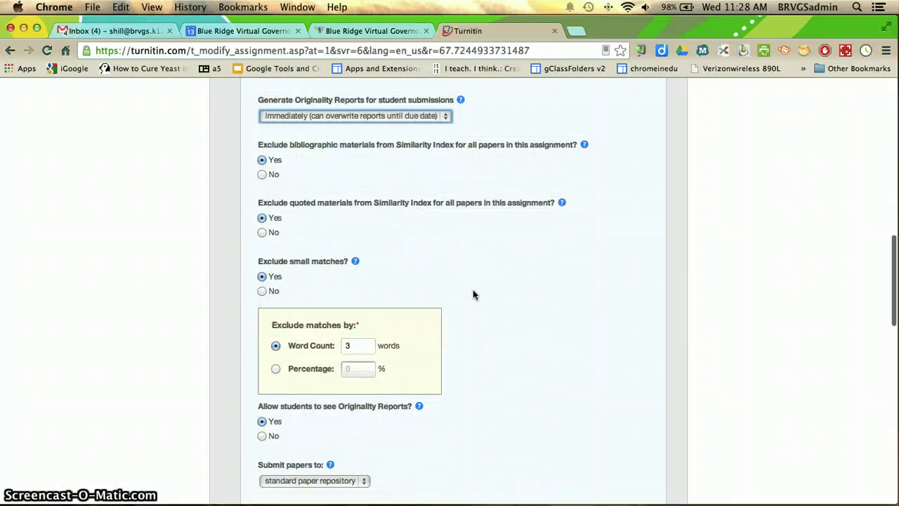
left_click(431, 288)
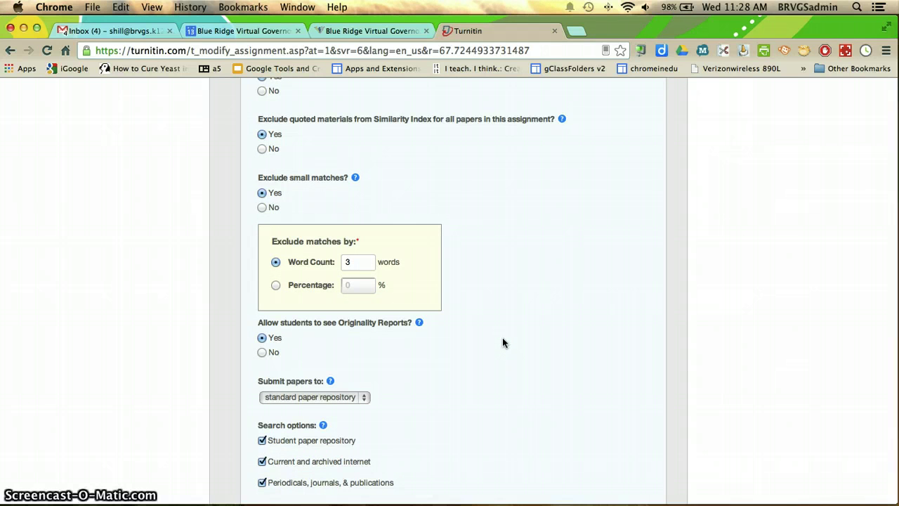
scroll(503, 342, "down", 3)
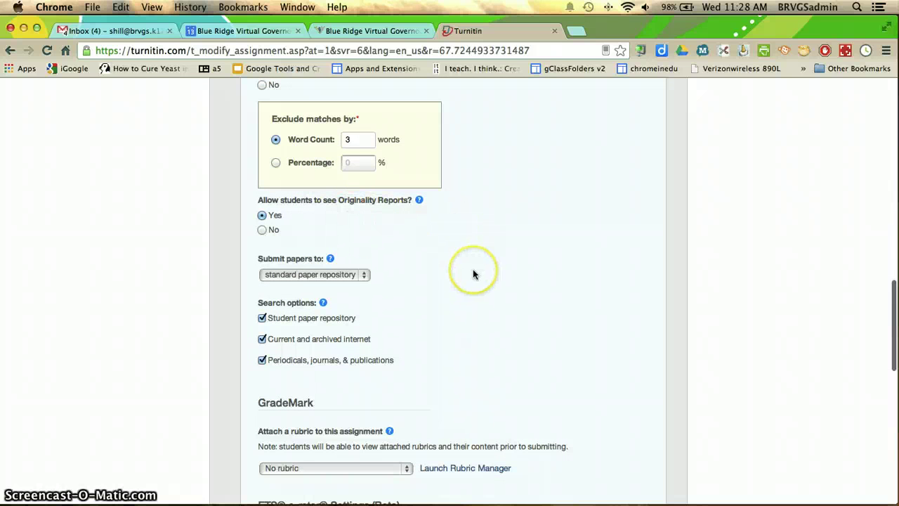
scroll(472, 274, "down", 2)
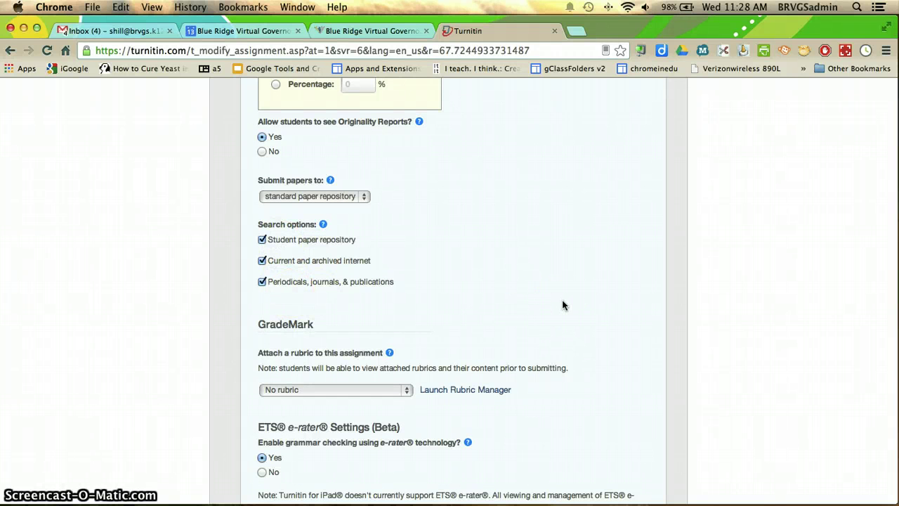
scroll(563, 305, "down", 5)
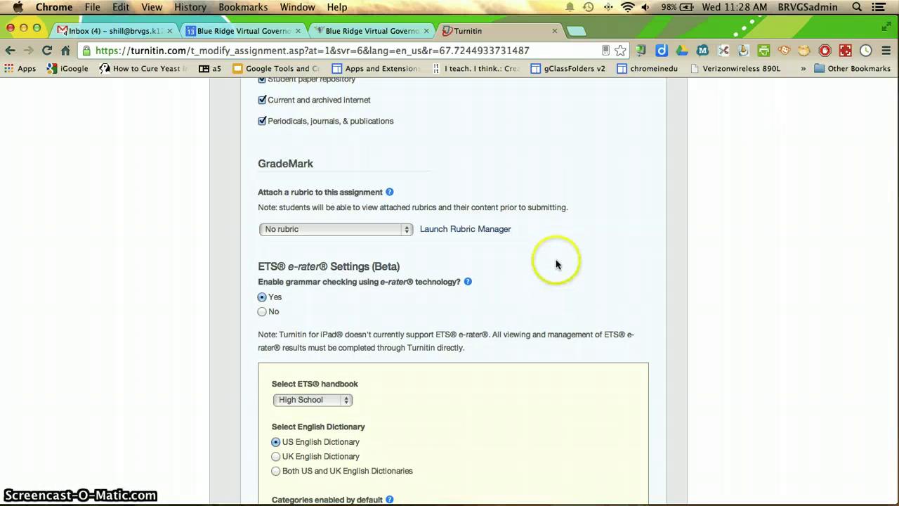
scroll(555, 261, "down", 2)
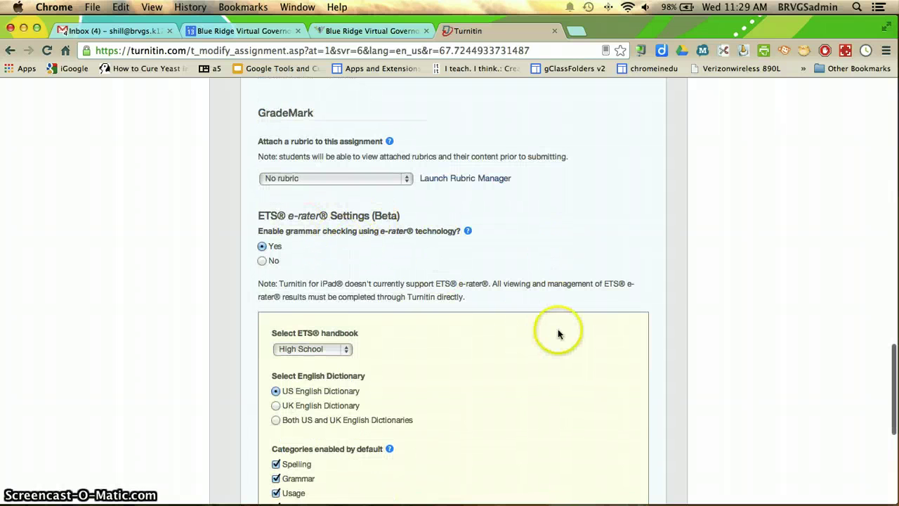
- Choose the Advanced ETS handbook for grammar checking and submit the Senior paper assignment
scroll(560, 329, "down", 5)
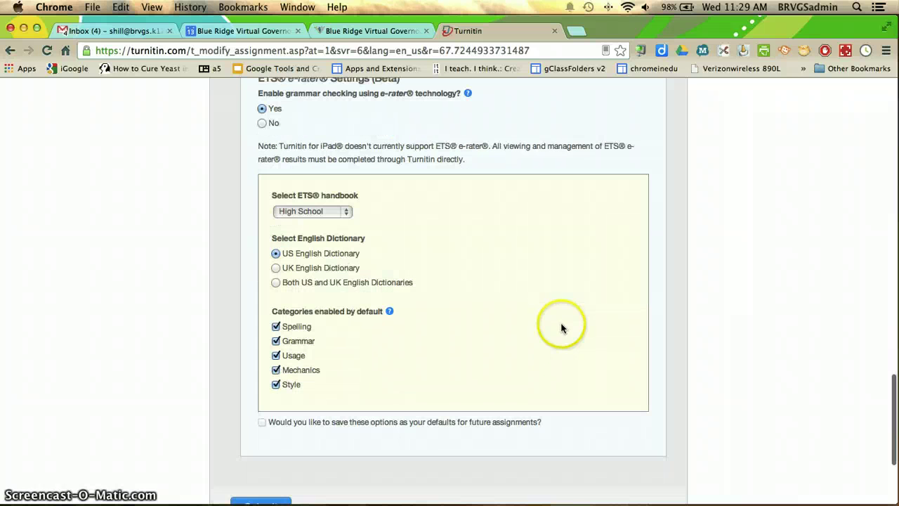
left_click(336, 210)
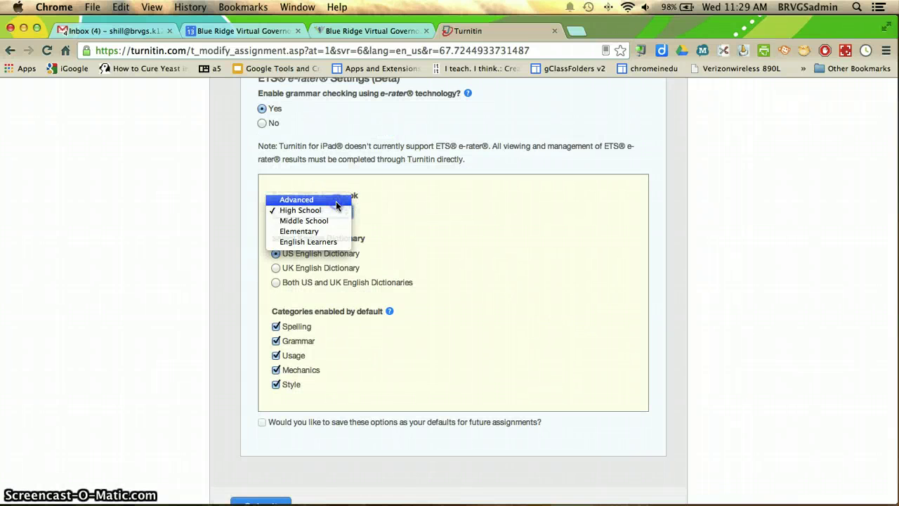
left_click(330, 200)
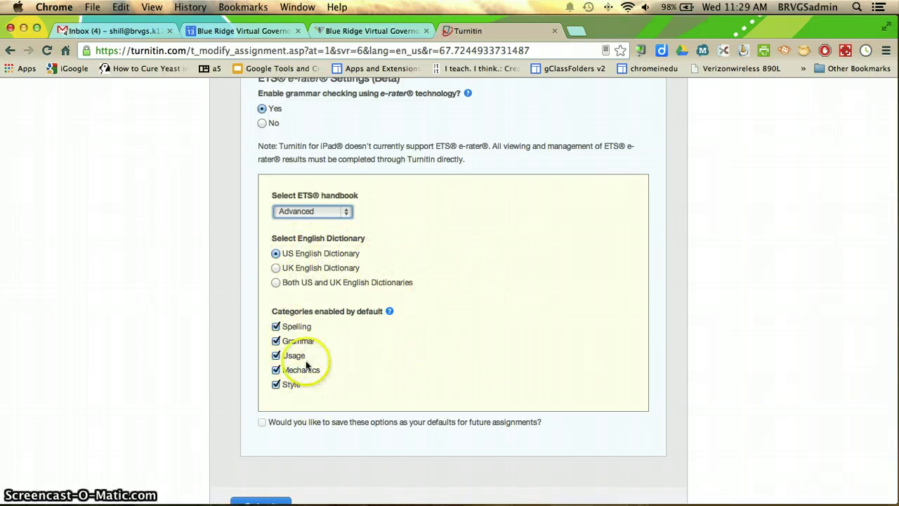
scroll(423, 444, "down", 3)
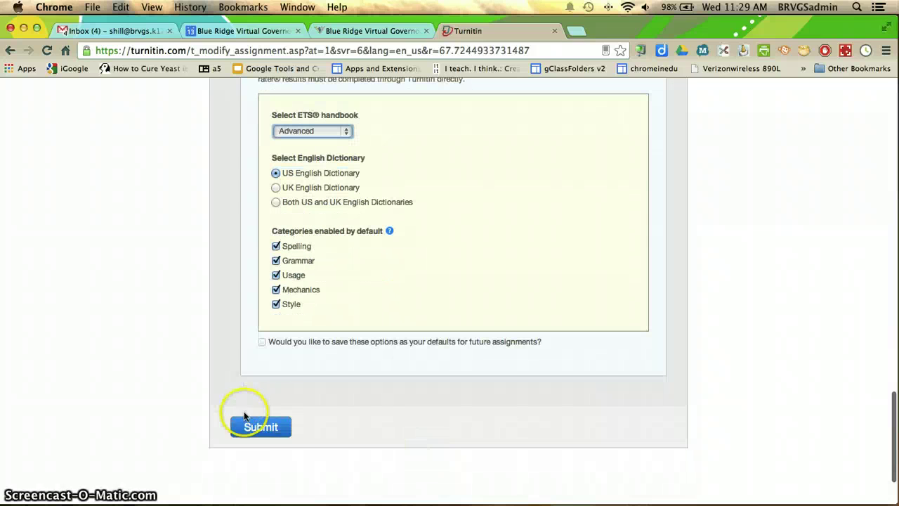
left_click(257, 429)
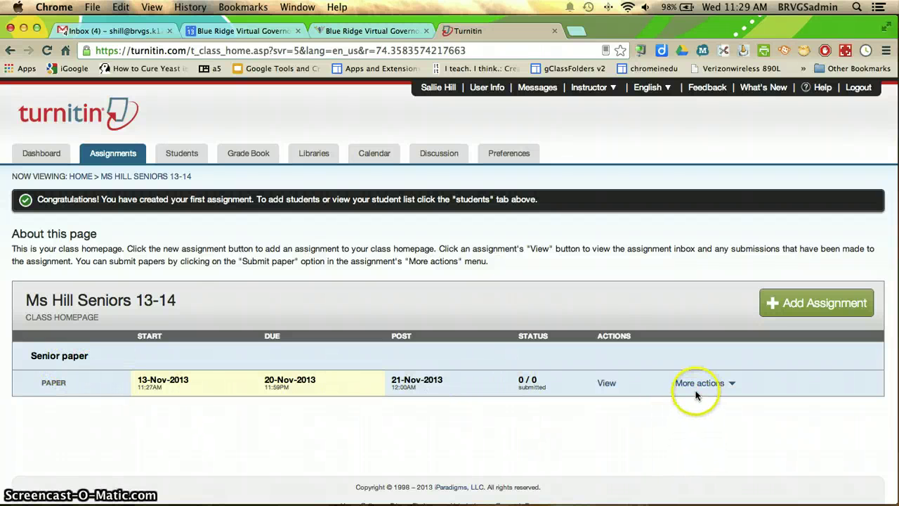
left_click(731, 385)
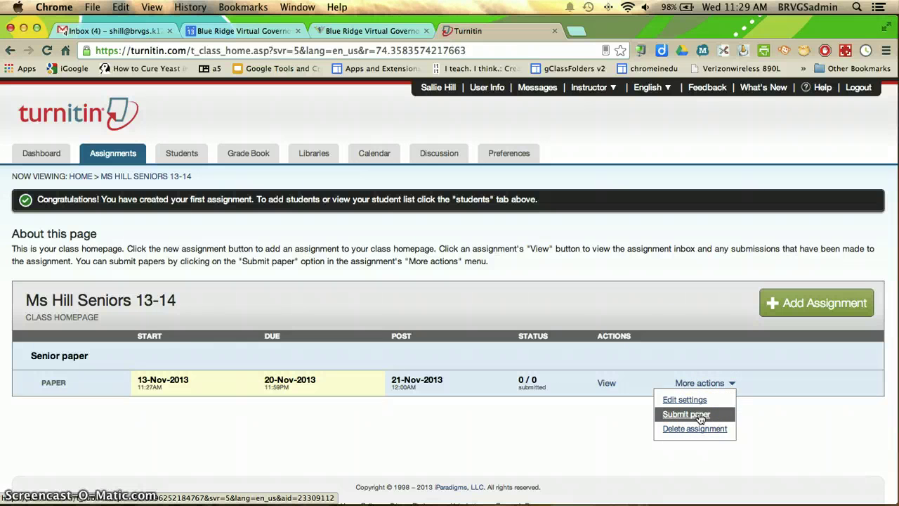
left_click(699, 404)
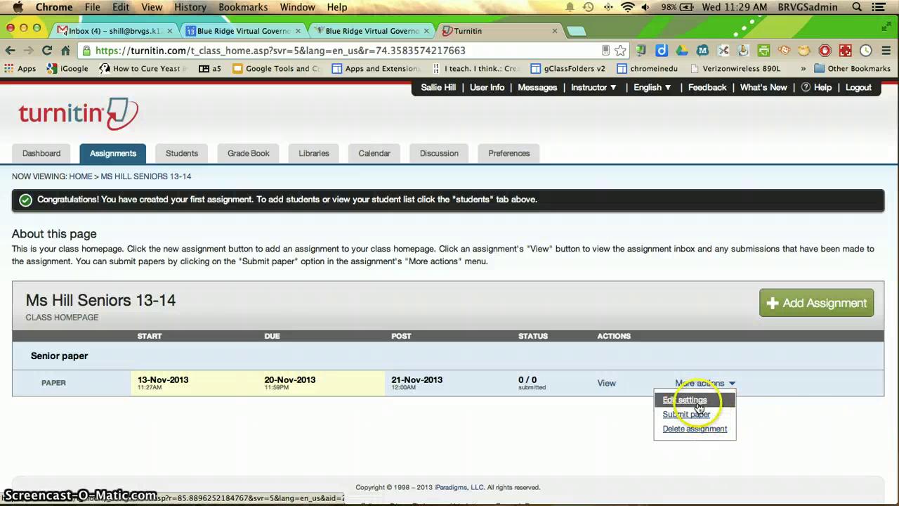
left_click(789, 419)
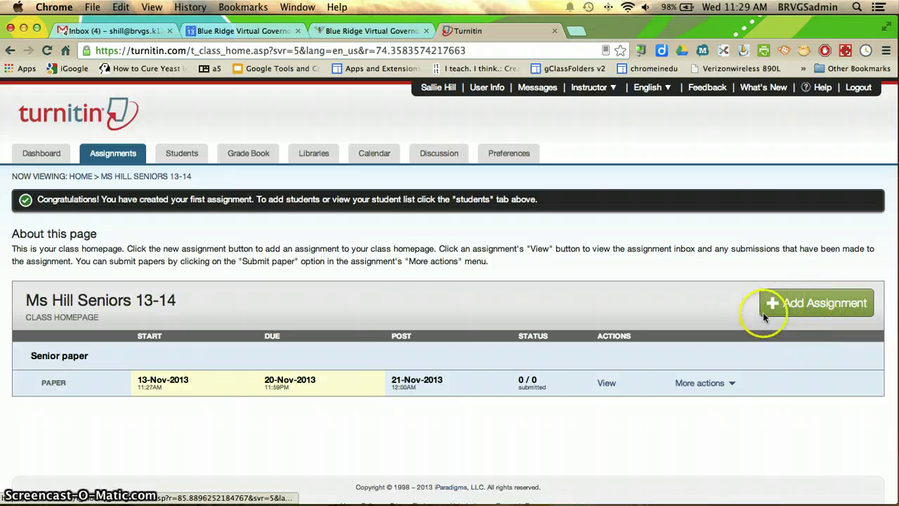
- Add another assignment, choose the Revision Assignment type, and continue to its details
left_click(808, 304)
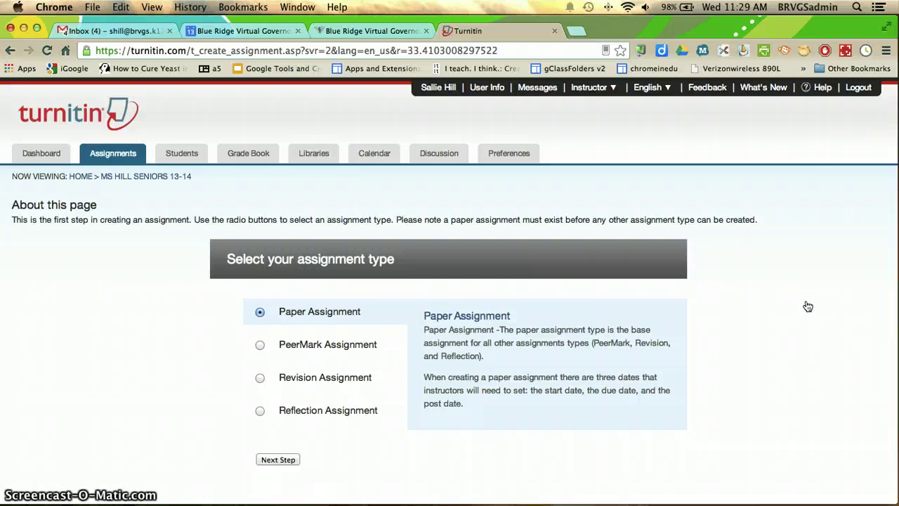
scroll(222, 366, "down", 2)
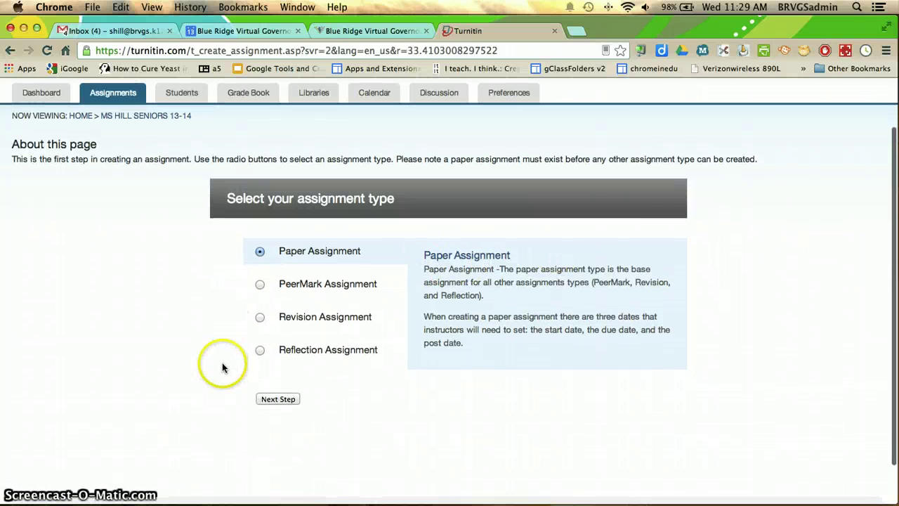
left_click(259, 319)
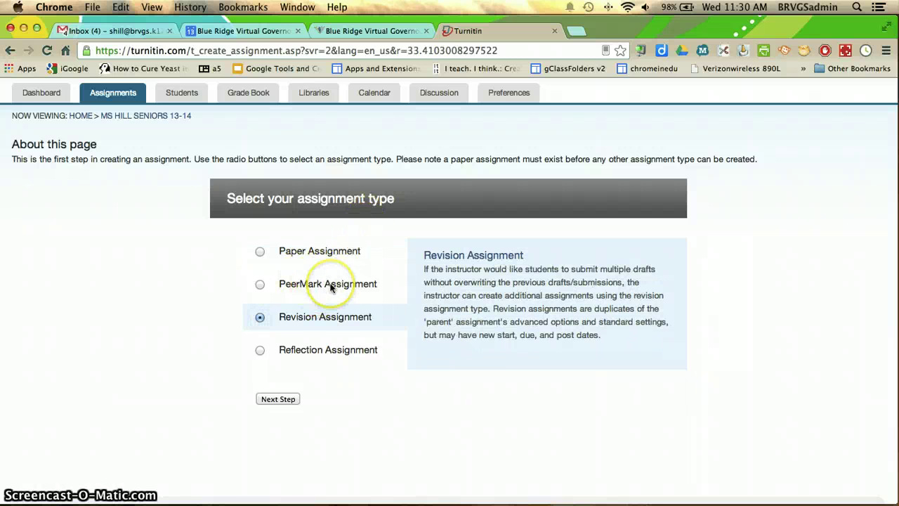
left_click(274, 399)
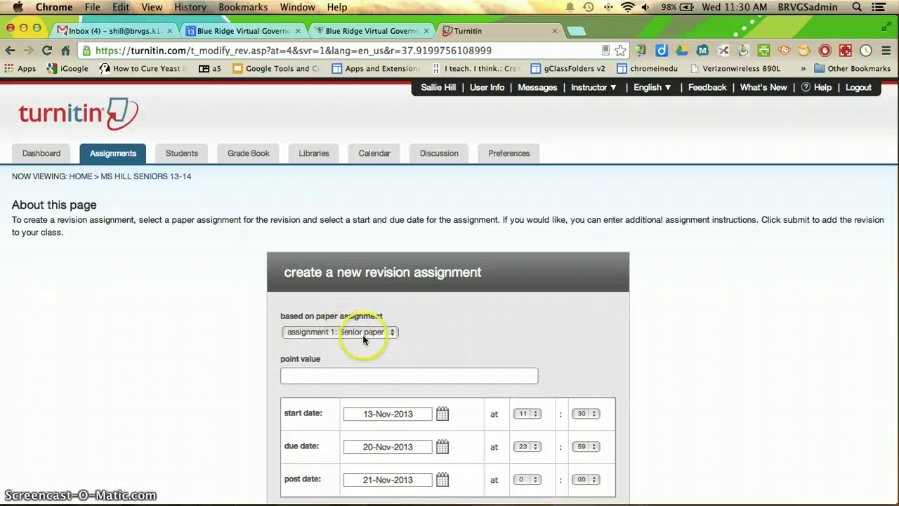
- Base the revision on 'assignment 1: Senior paper', keep the default dates, and submit it
left_click(363, 333)
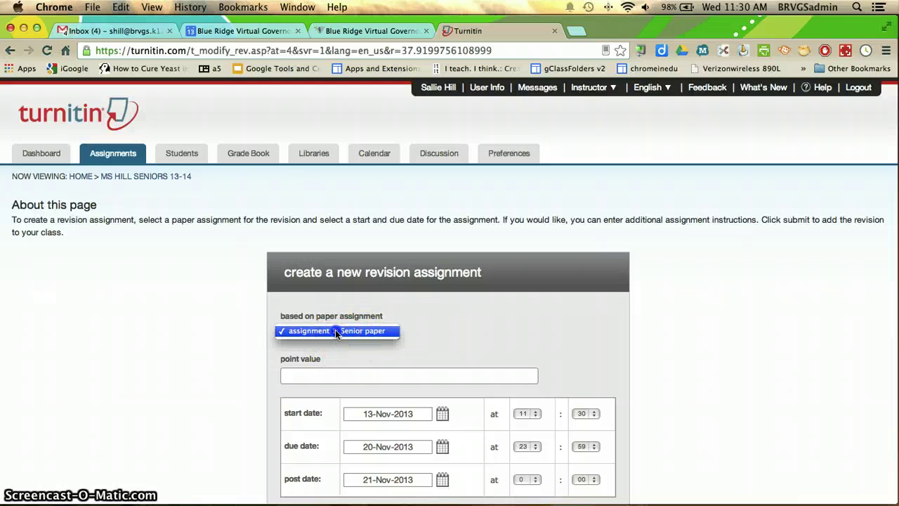
left_click(335, 330)
scroll(227, 378, "down", 5)
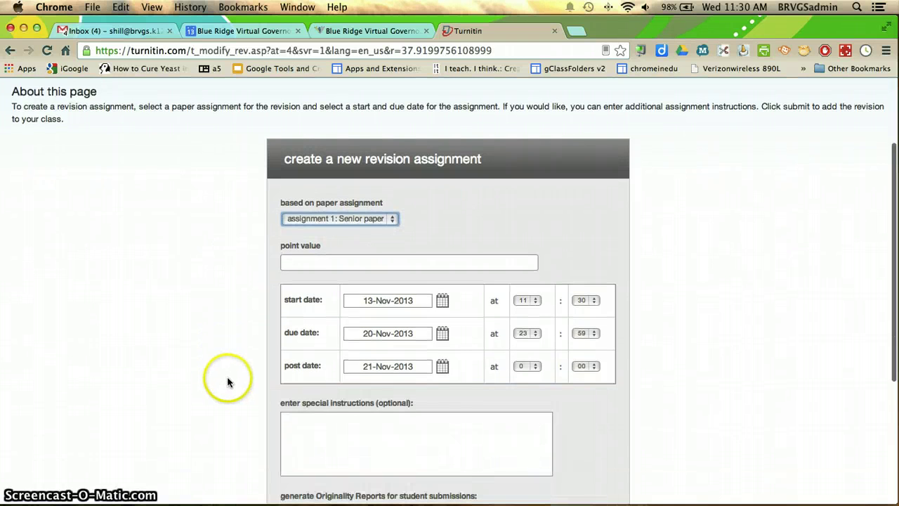
scroll(356, 420, "down", 6)
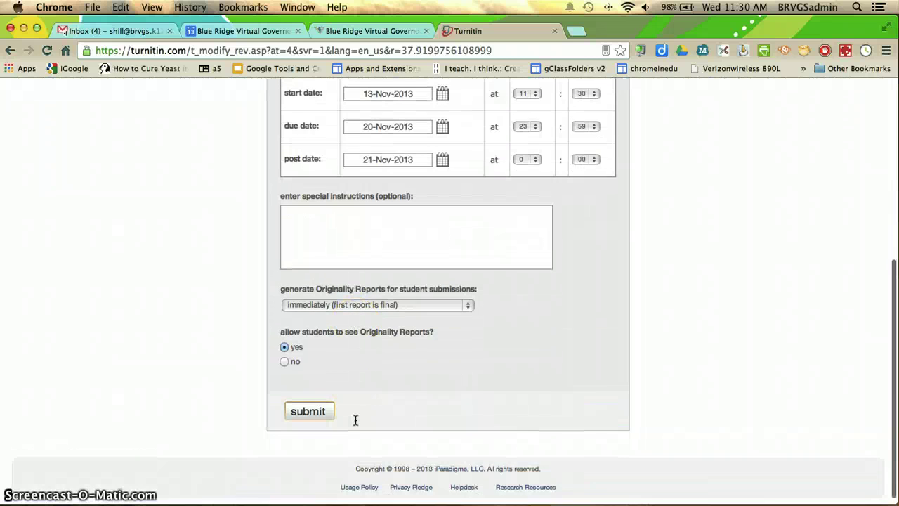
left_click(308, 444)
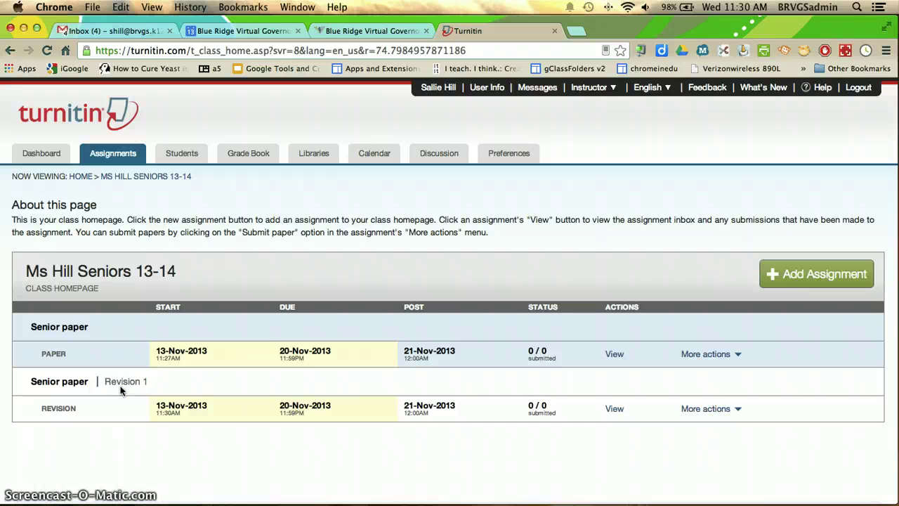
scroll(286, 444, "down", 2)
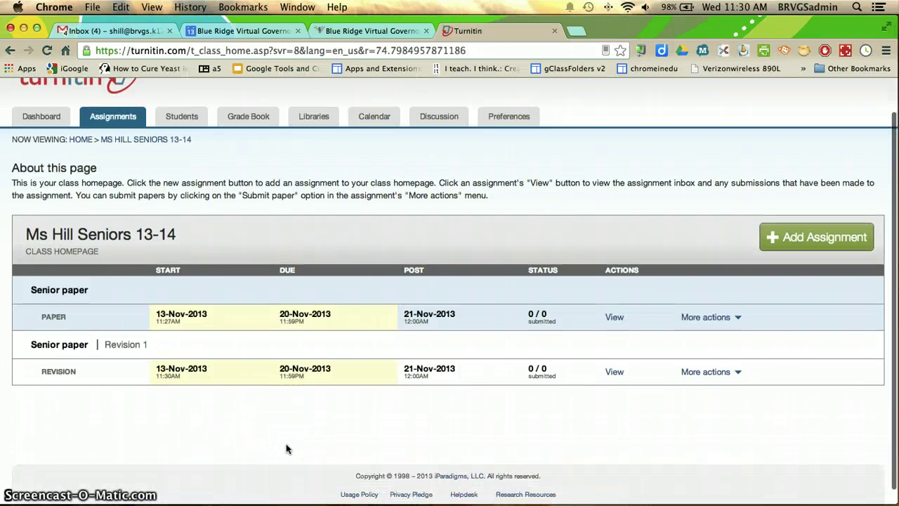
scroll(286, 444, "up", 2)
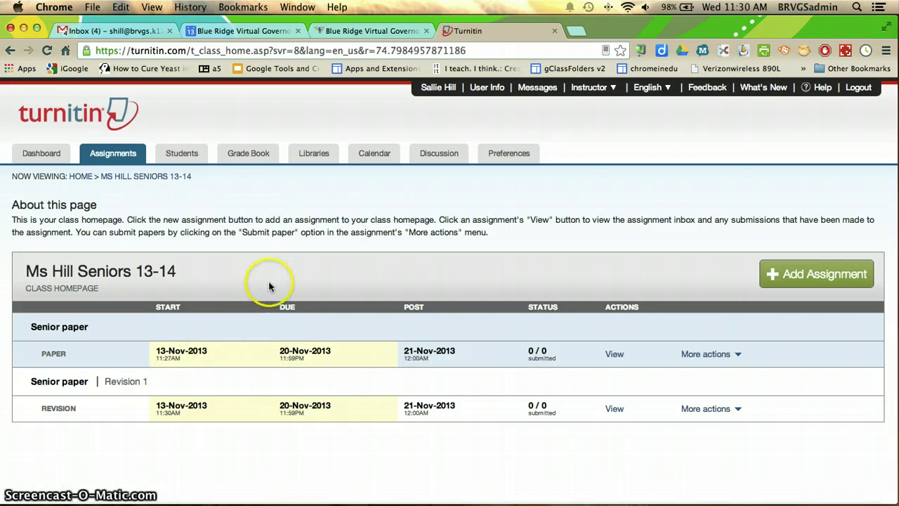
left_click(715, 483)
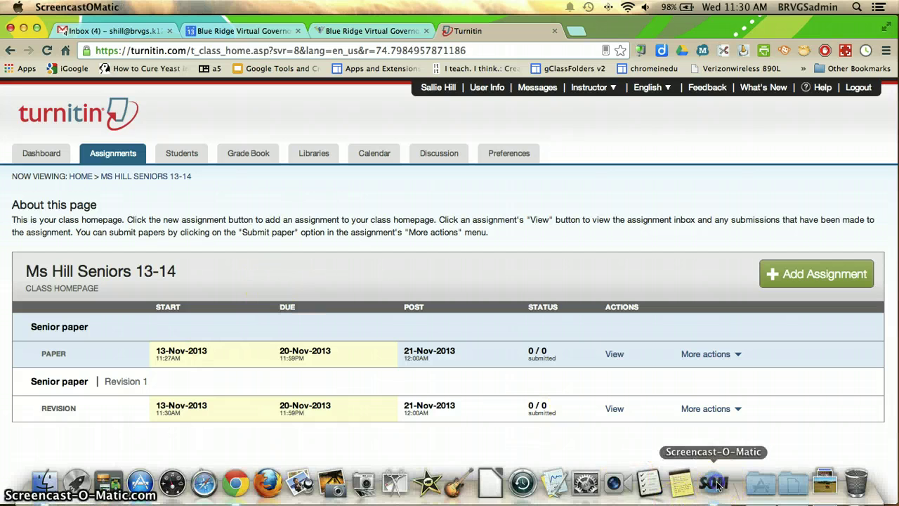